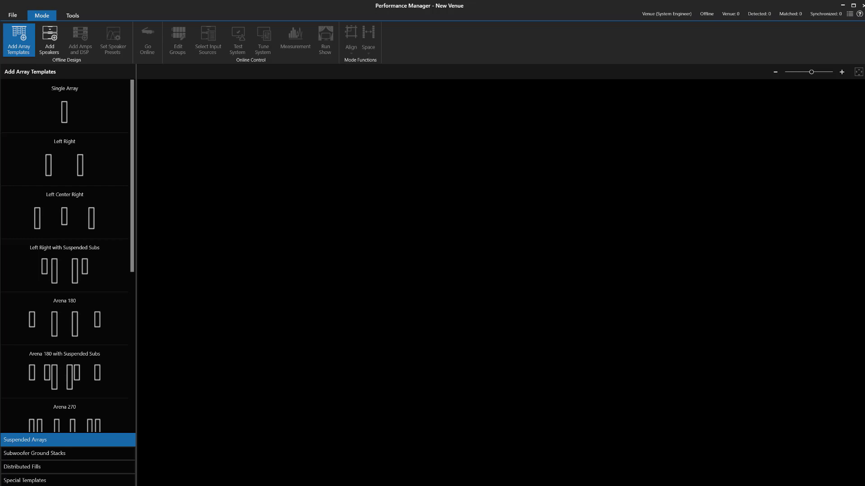
# Add a Repeating Array special template with four arrays to the venue, keeping the default grouping options.
pyautogui.click(25, 481)
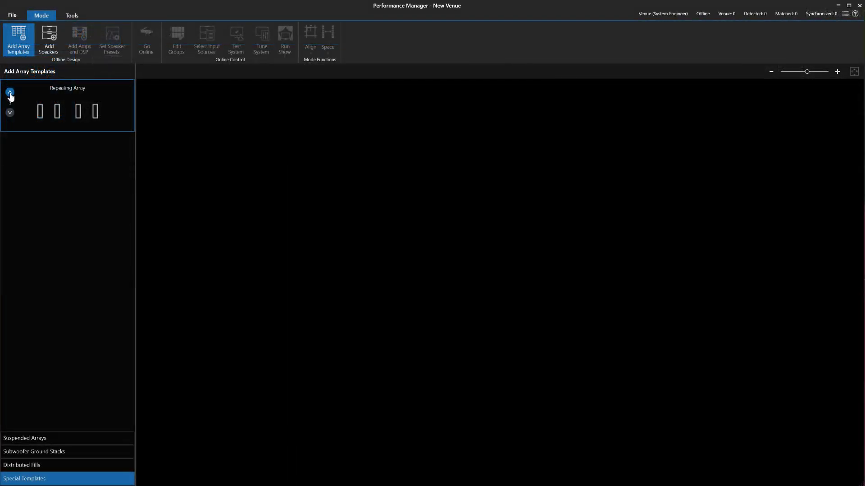
pyautogui.moveTo(40, 112); pyautogui.dragTo(157, 143)
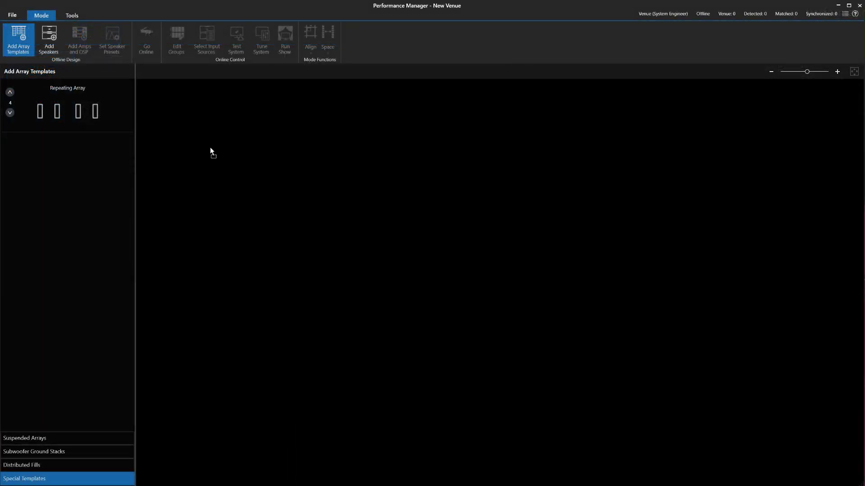
pyautogui.moveTo(210, 147); pyautogui.dragTo(210, 148)
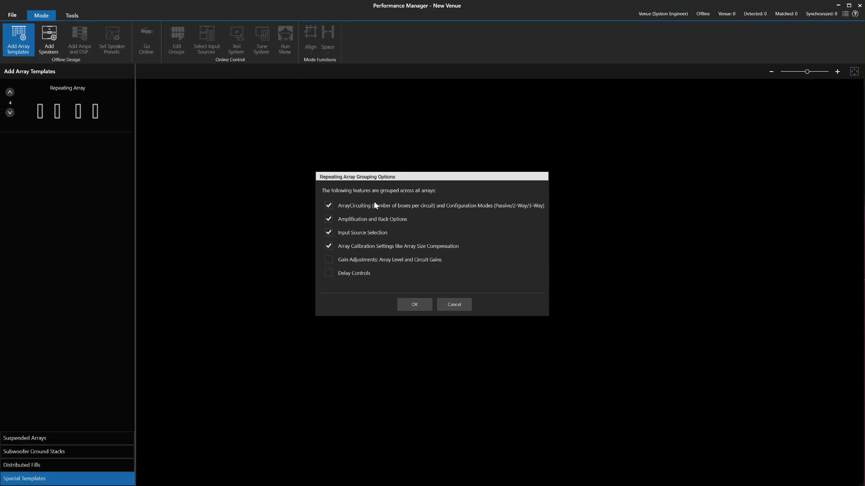
pyautogui.click(426, 304)
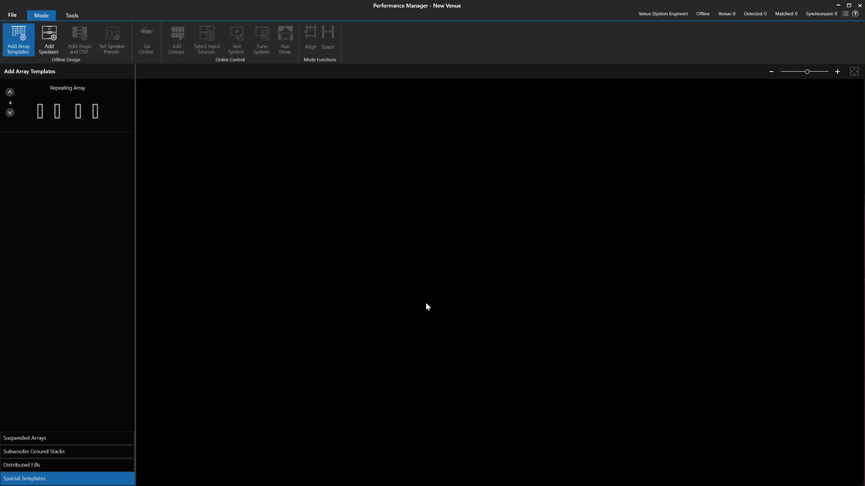
# Fill the repeating arrays with nine VTX A12 speakers each by adding them to Array 1.
pyautogui.click(59, 45)
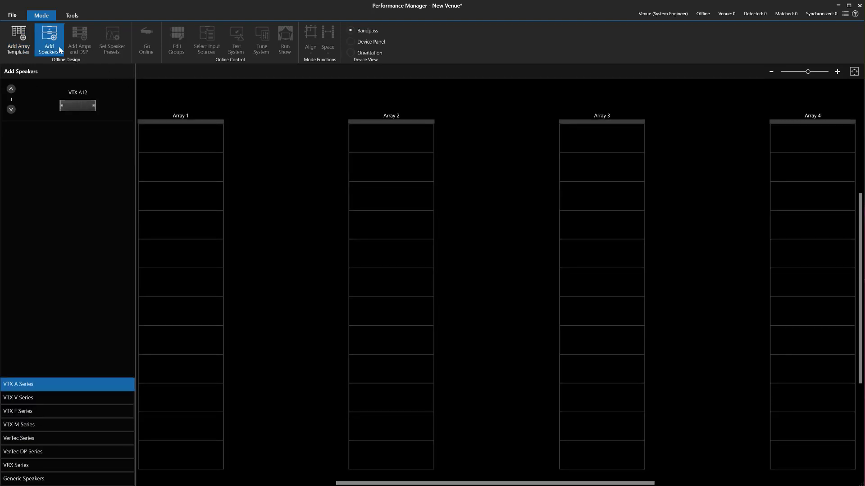
pyautogui.click(11, 100)
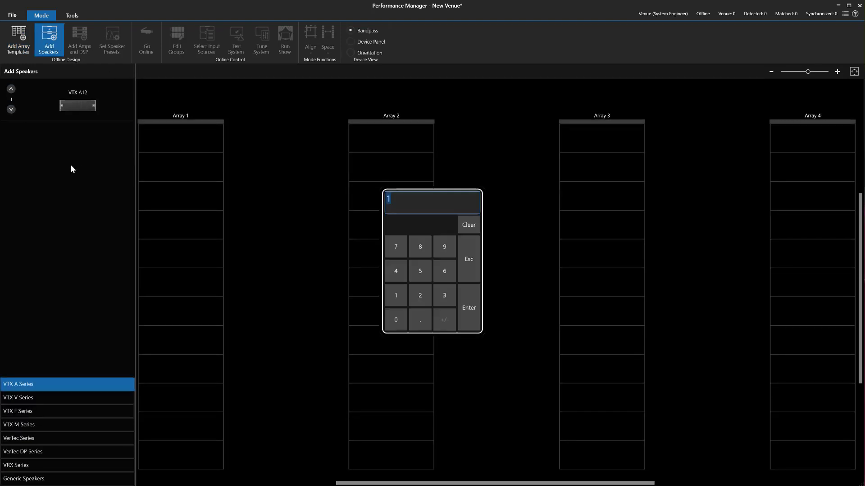
pyautogui.write('9')
pyautogui.press('Return')
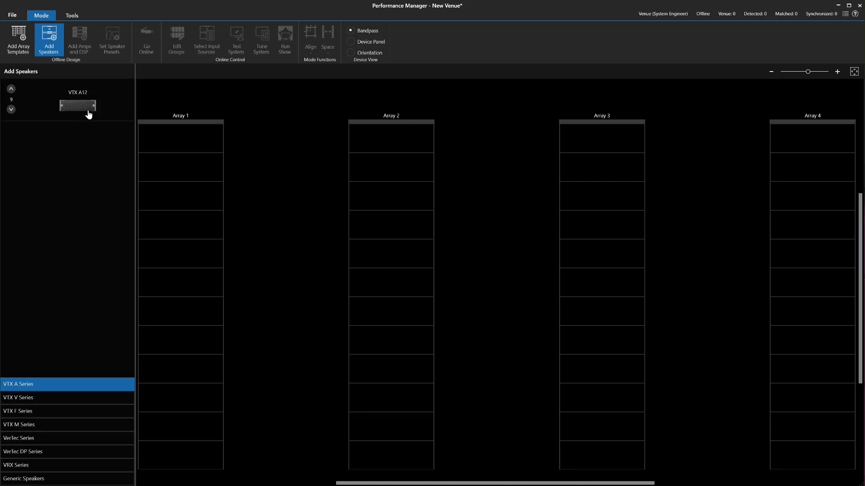
pyautogui.moveTo(86, 110); pyautogui.dragTo(173, 258)
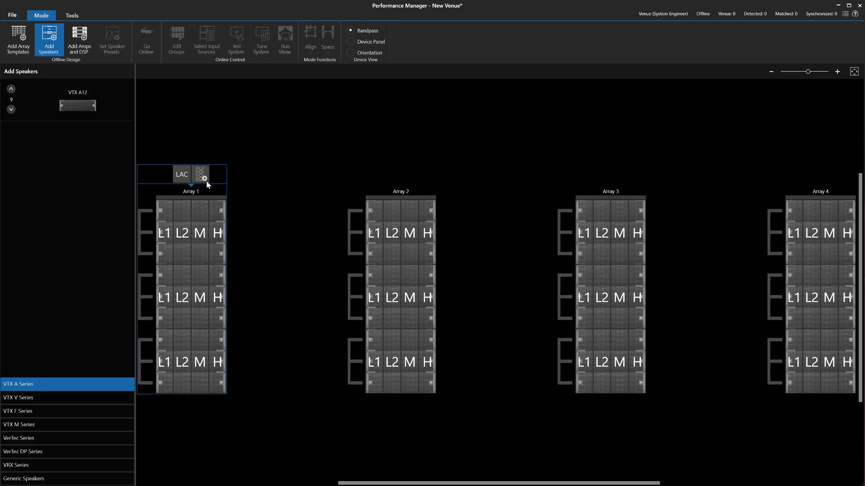
# Set the circuit mode of Array 1 to Two Box in its configuration.
pyautogui.click(207, 183)
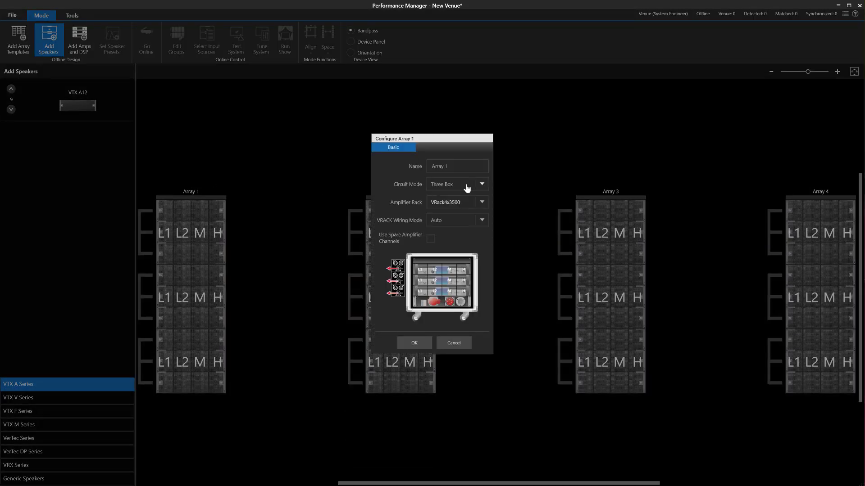
pyautogui.click(466, 188)
pyautogui.click(453, 212)
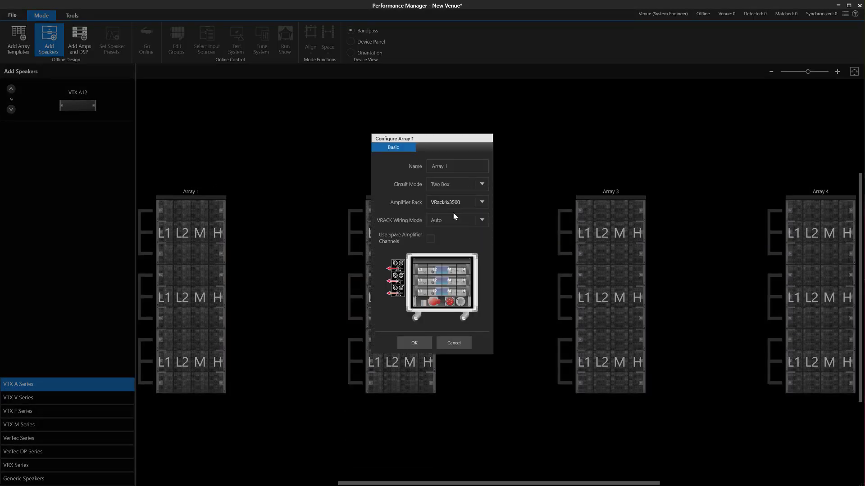
pyautogui.click(424, 345)
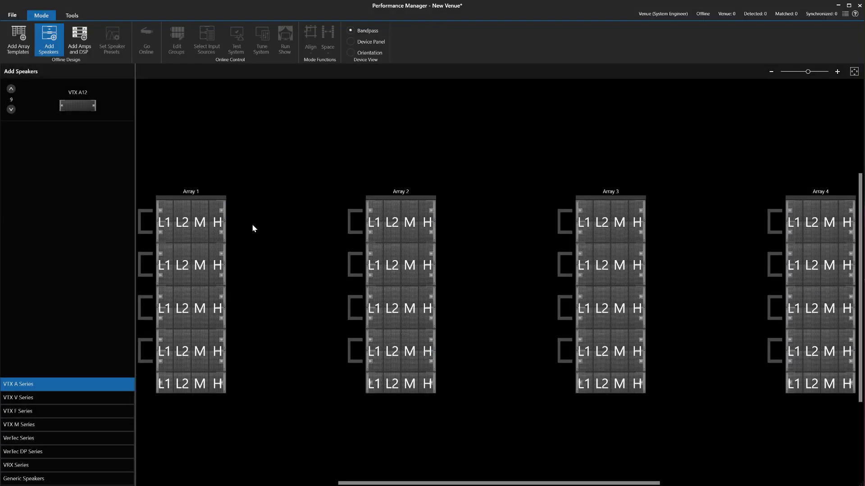
# Reconfigure Array 1 to the Three Box circuit mode.
pyautogui.click(209, 171)
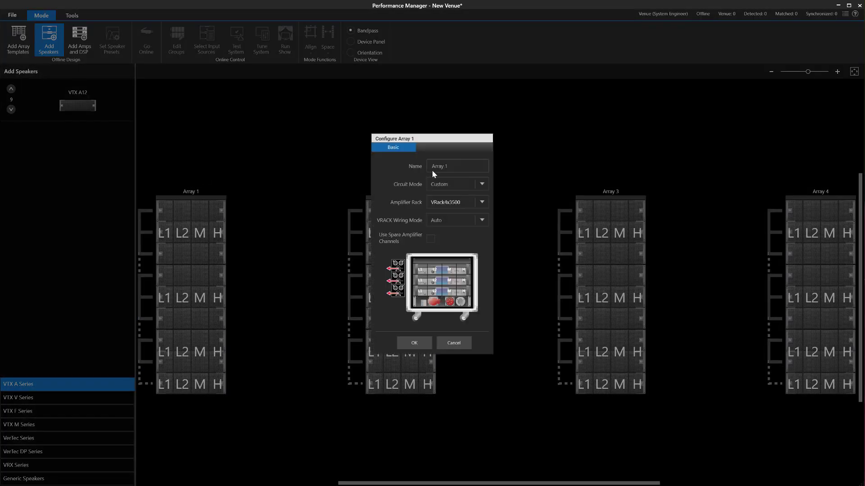
pyautogui.click(457, 190)
pyautogui.click(456, 228)
pyautogui.click(399, 346)
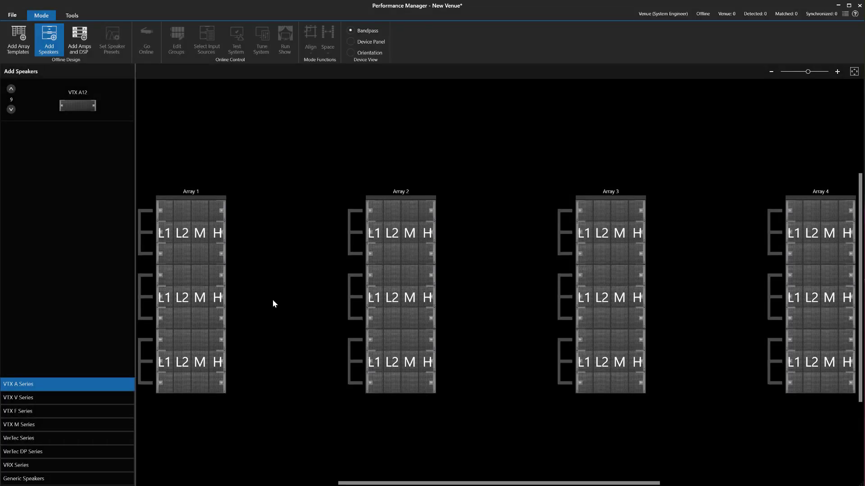
# Automatically amplify the repeating arrays with their configured VRack4x3500 racks, starting from Array 1.
pyautogui.click(79, 43)
pyautogui.click(219, 196)
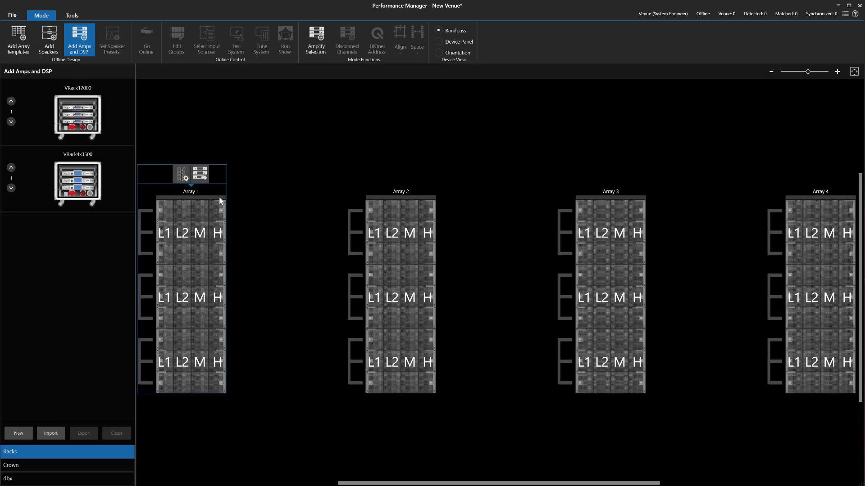
pyautogui.click(205, 175)
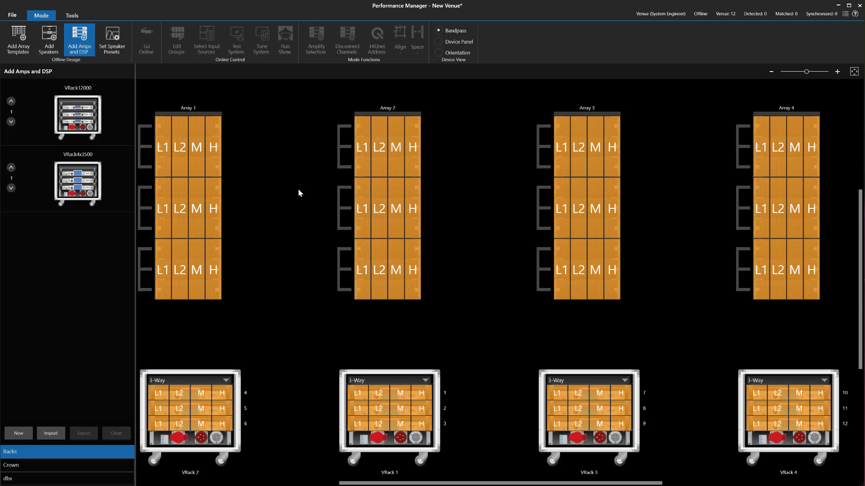
# Set the crossover of Array 1's VTX A12 speaker preset to 80 and check the preset of Array 2.
pyautogui.click(108, 49)
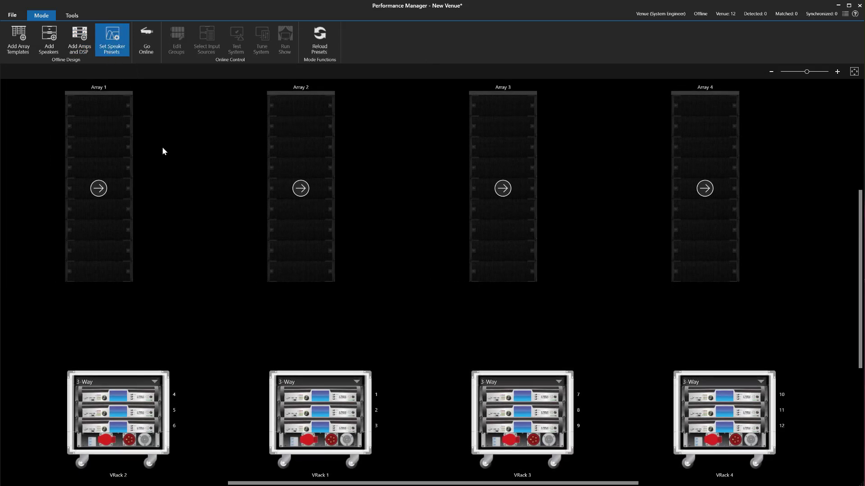
pyautogui.click(104, 193)
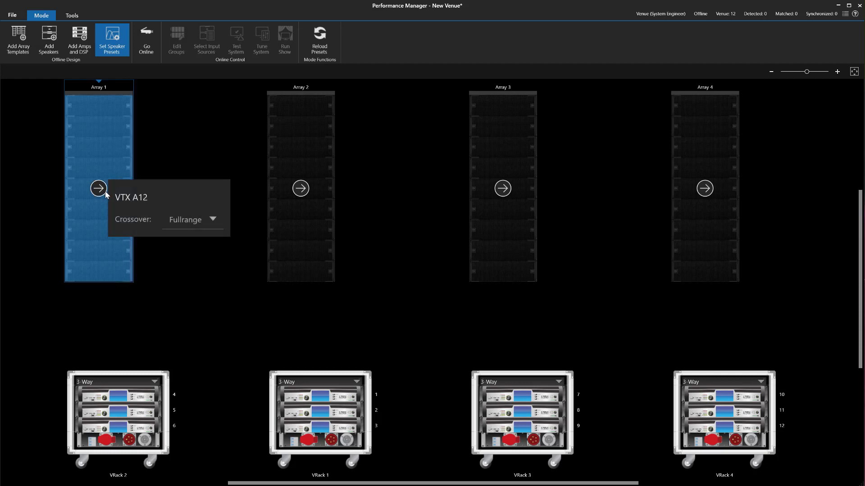
pyautogui.click(212, 220)
pyautogui.click(202, 264)
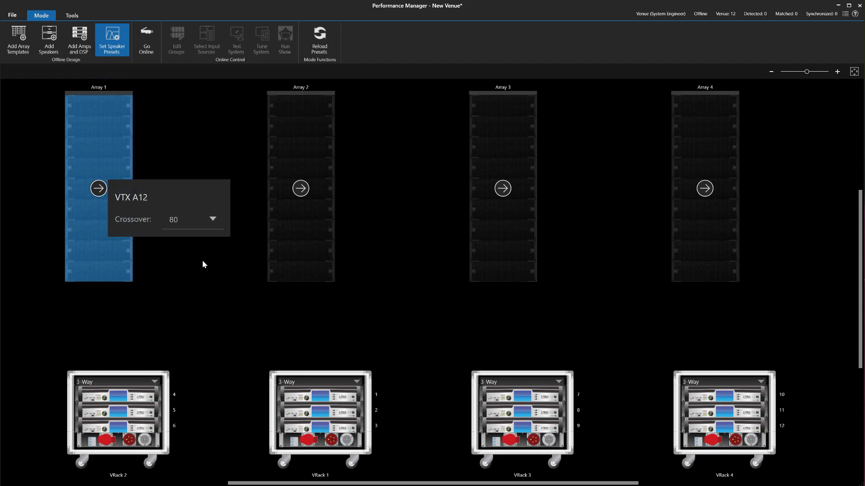
pyautogui.click(203, 262)
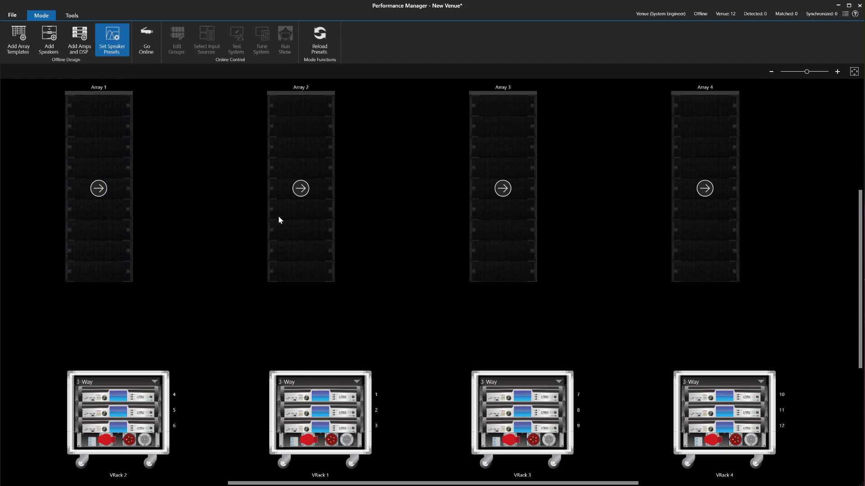
pyautogui.click(300, 188)
pyautogui.click(540, 201)
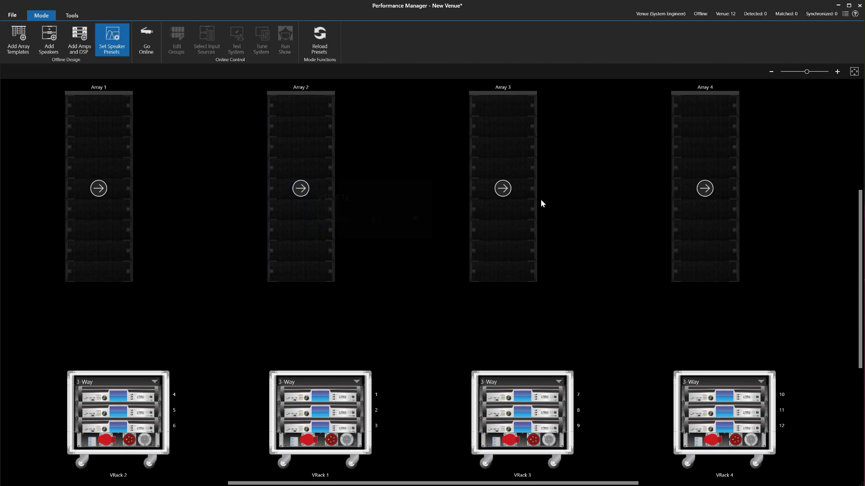
# Set the crossover of Array 3's VTX A12 speaker preset to Fullrange and check the preset of Array 1.
pyautogui.click(502, 189)
pyautogui.click(595, 227)
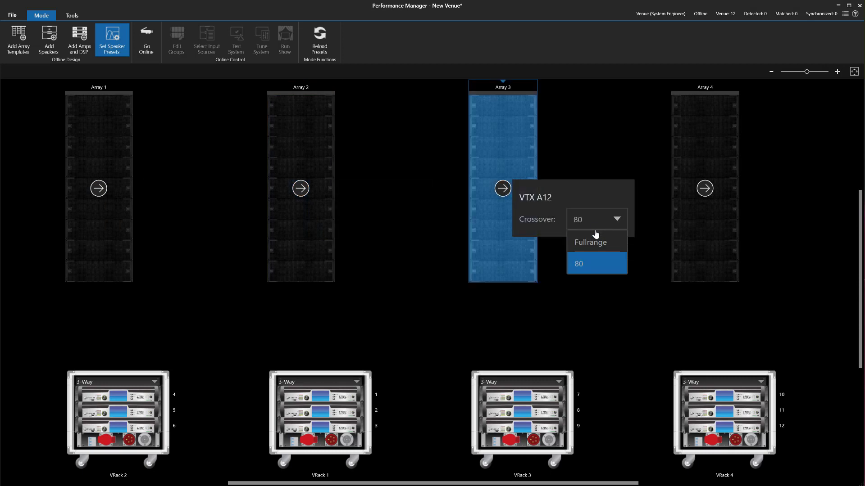
pyautogui.click(595, 242)
pyautogui.click(351, 215)
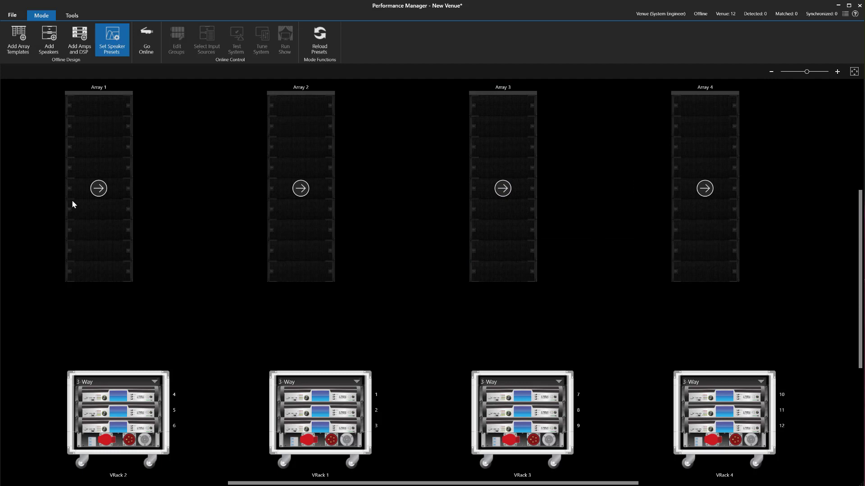
pyautogui.click(98, 188)
pyautogui.click(168, 142)
# Go online and open group editing with the Repeating Array group expanded.
pyautogui.click(147, 39)
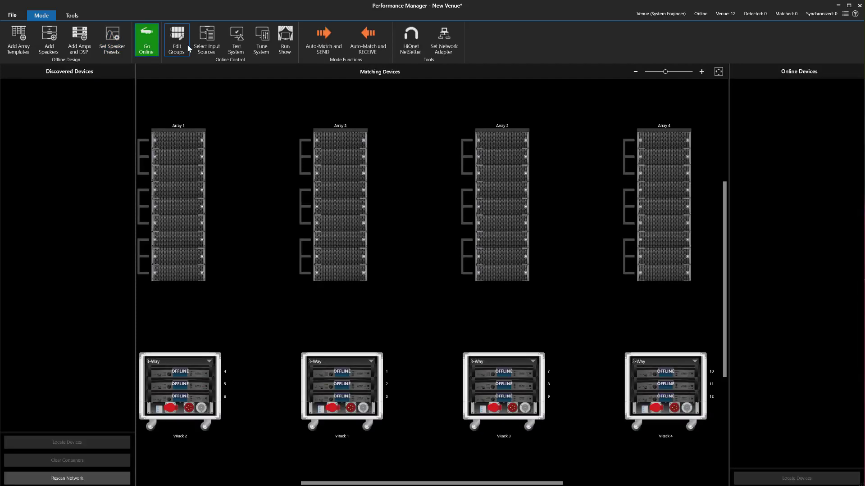
pyautogui.click(188, 45)
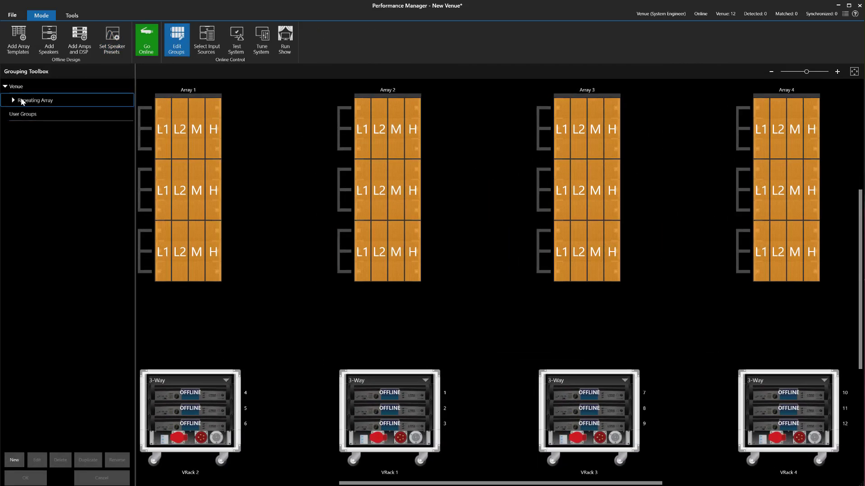
pyautogui.click(20, 100)
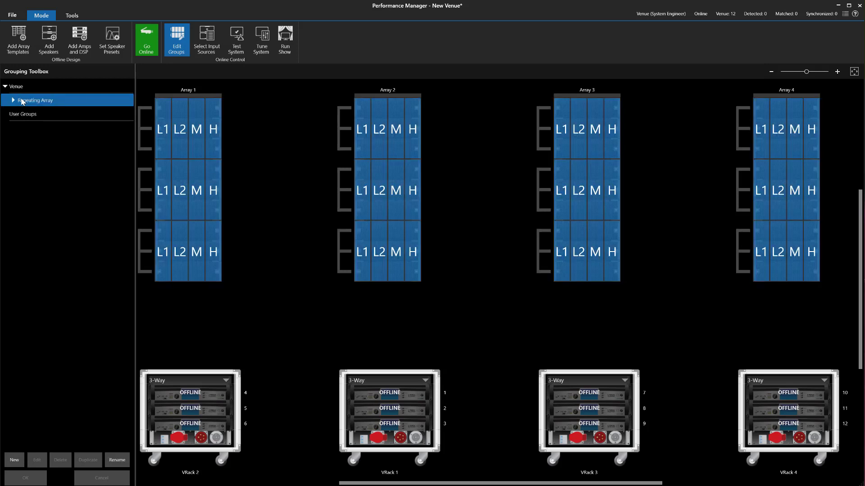
pyautogui.click(13, 99)
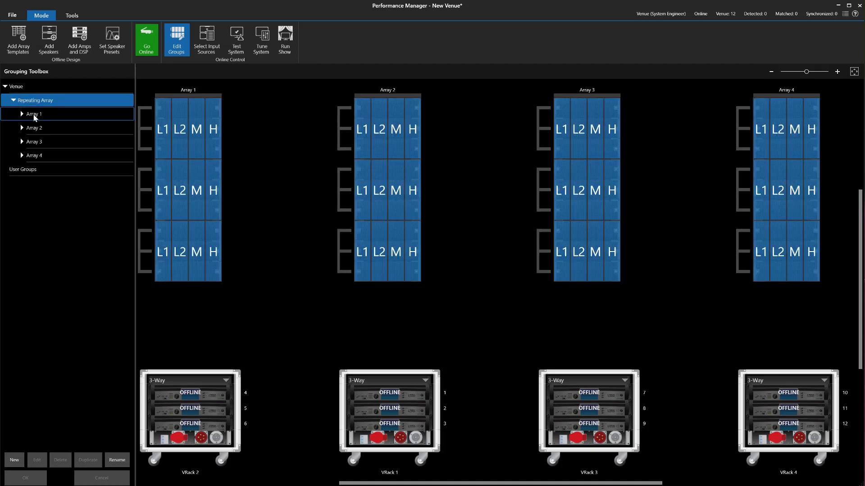
# Examine which speakers belong to the Array 1 to Array 4 groups, including the circuit groups within Array 1 and Array 2.
pyautogui.click(34, 116)
pyautogui.click(41, 128)
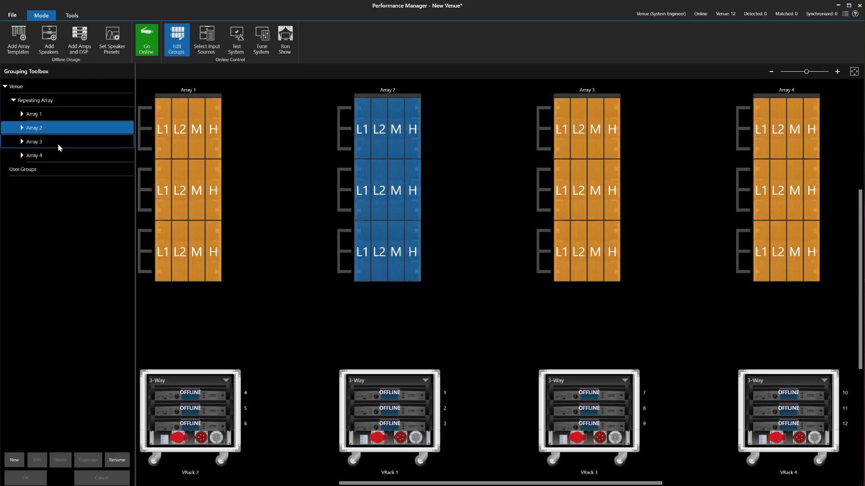
pyautogui.click(59, 147)
pyautogui.click(60, 158)
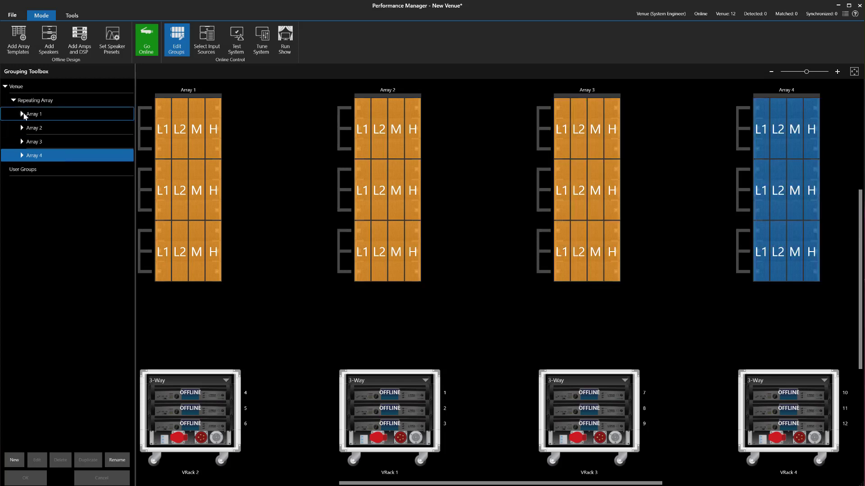
pyautogui.click(22, 114)
pyautogui.click(39, 125)
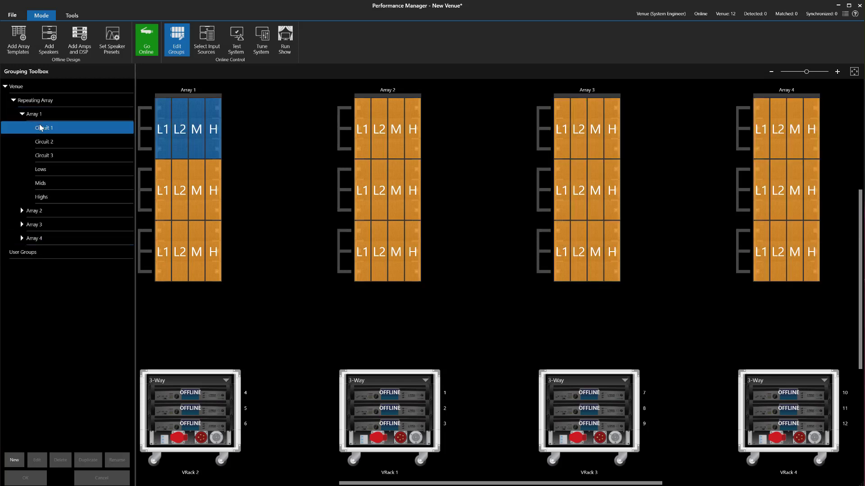
pyautogui.click(54, 142)
pyautogui.click(56, 155)
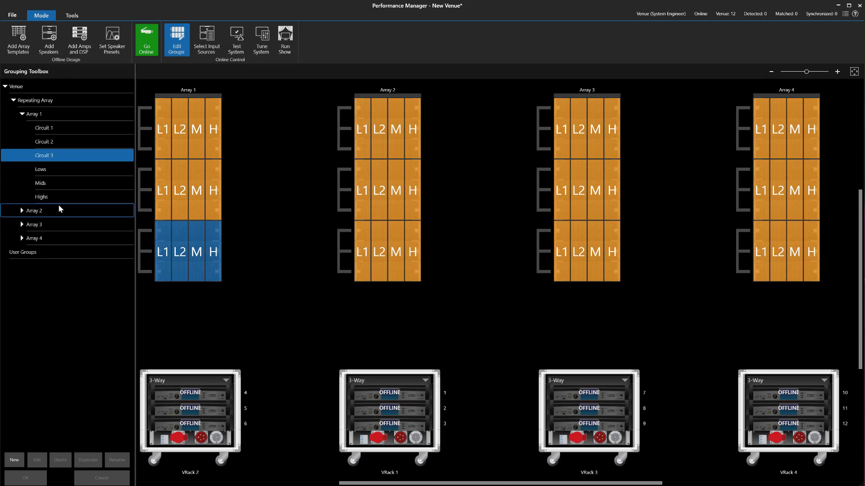
pyautogui.click(22, 114)
pyautogui.click(22, 128)
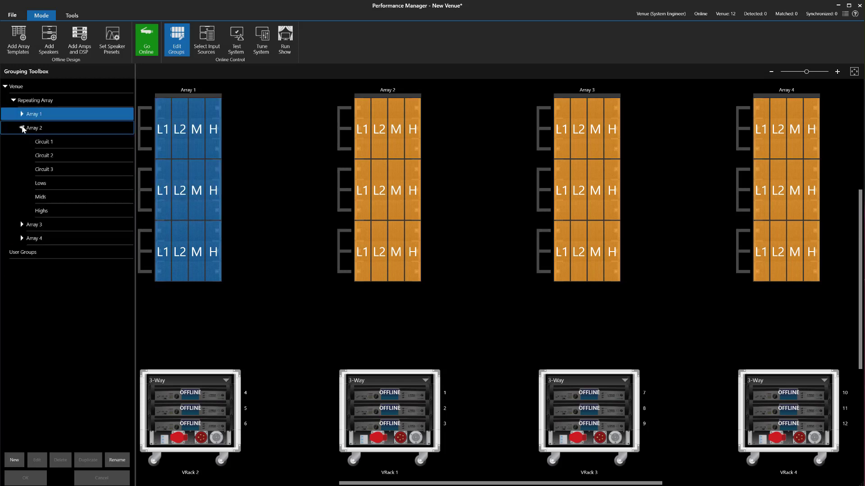
pyautogui.click(22, 128)
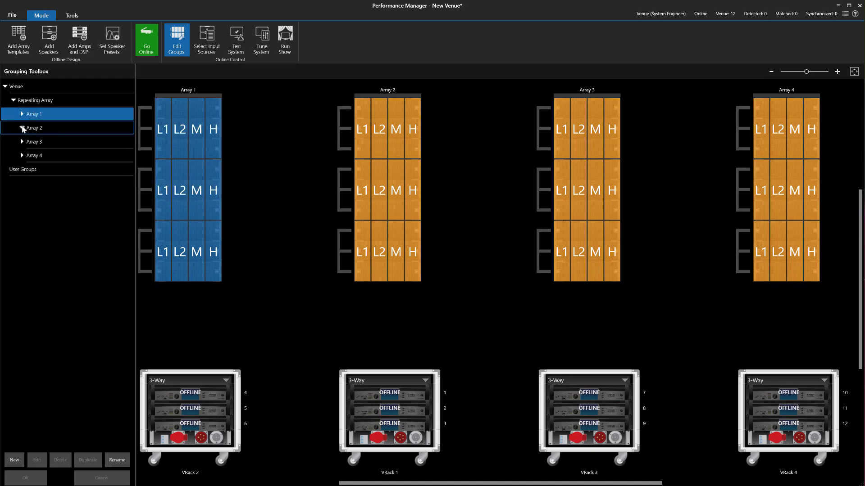
# Rename the Repeating Array group as Delay System.
pyautogui.click(37, 102)
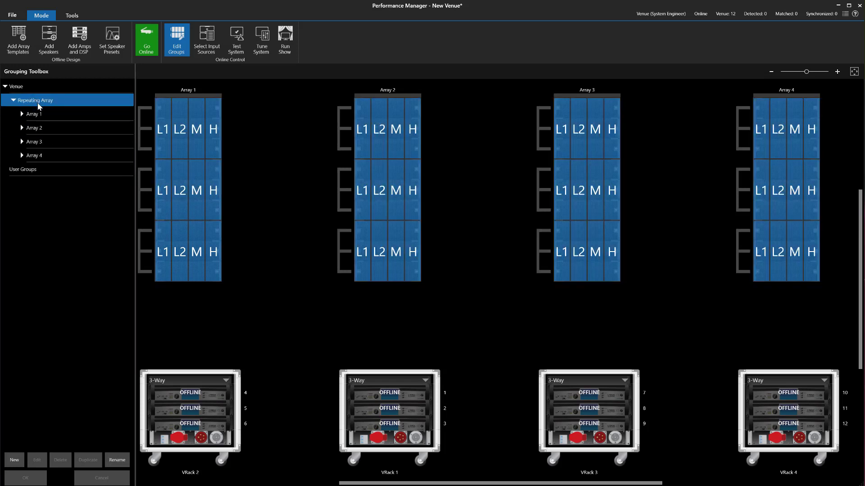
pyautogui.click(116, 460)
pyautogui.write('Dela')
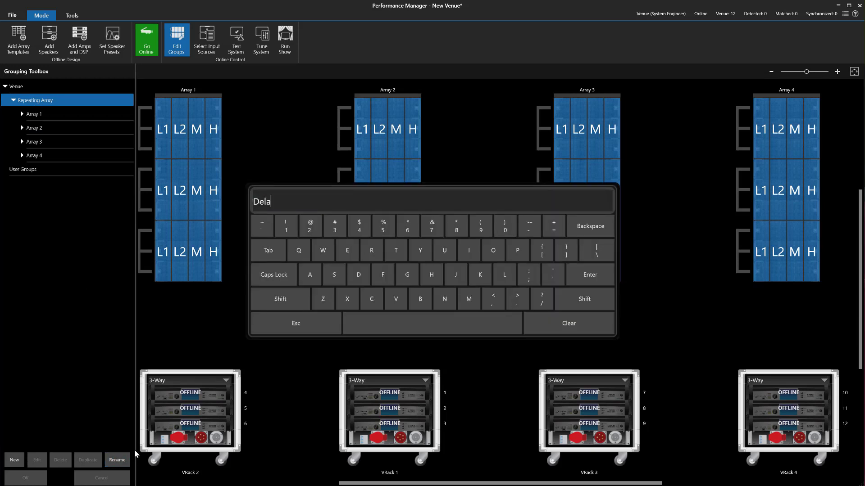
pyautogui.write('y System')
pyautogui.press('Return')
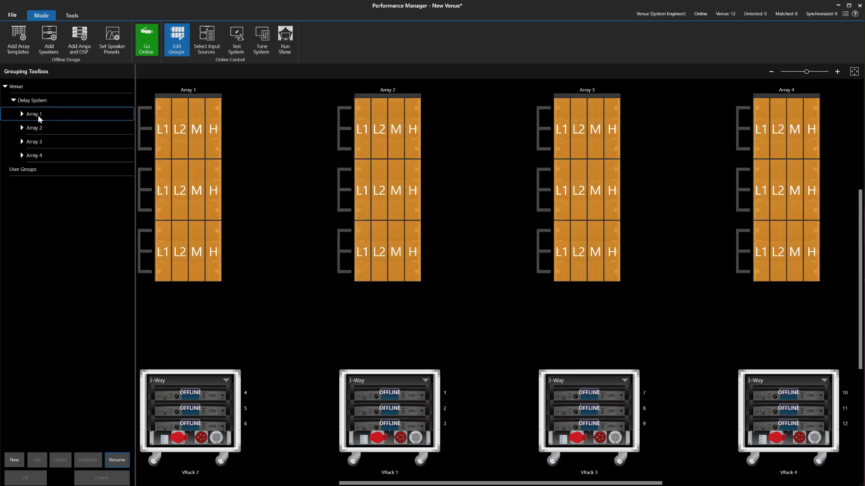
# Rename the Array 1 group as Delay 1 and the Array 2 group as Delay 2.
pyautogui.click(39, 116)
pyautogui.click(126, 463)
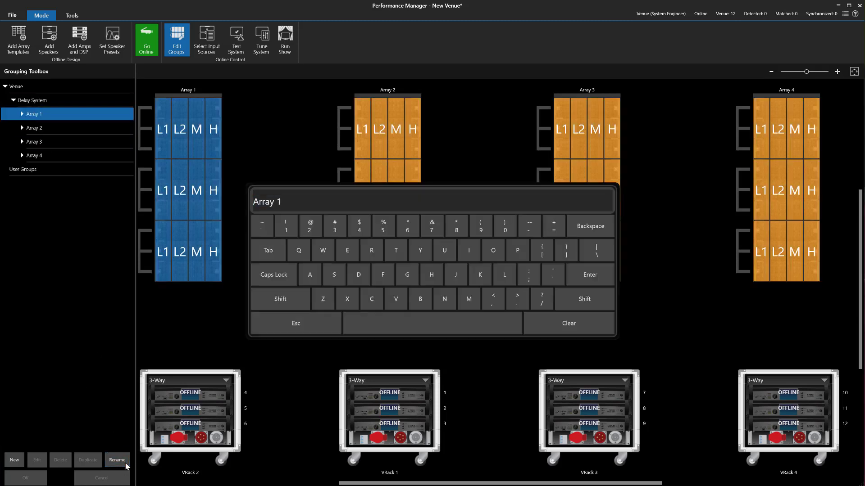
pyautogui.write('Delay 1')
pyautogui.press('Return')
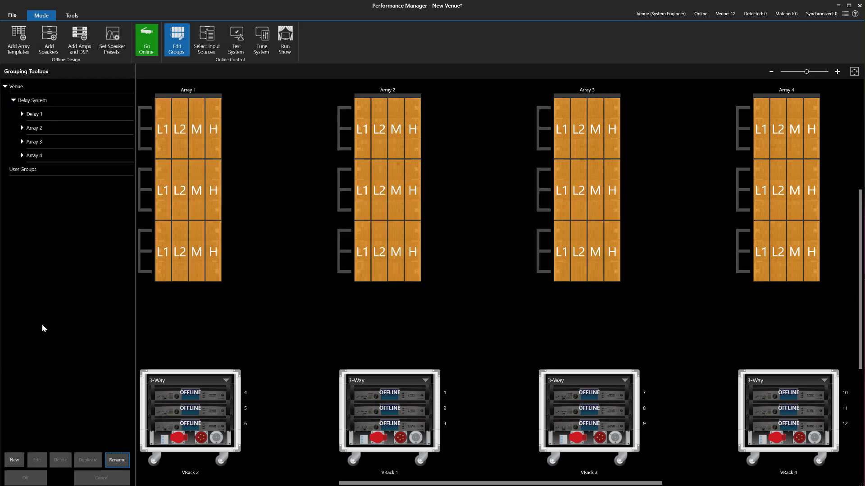
pyautogui.click(67, 126)
pyautogui.press('F2')
pyautogui.write('Delay 2')
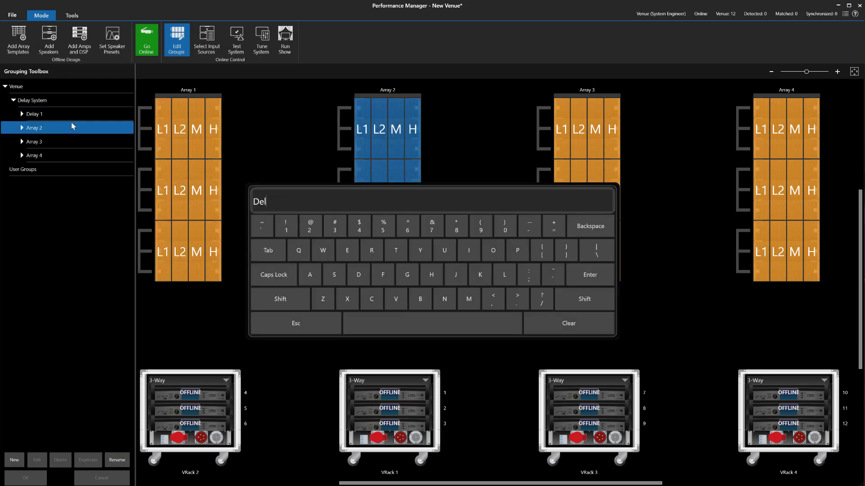
pyautogui.press('Return')
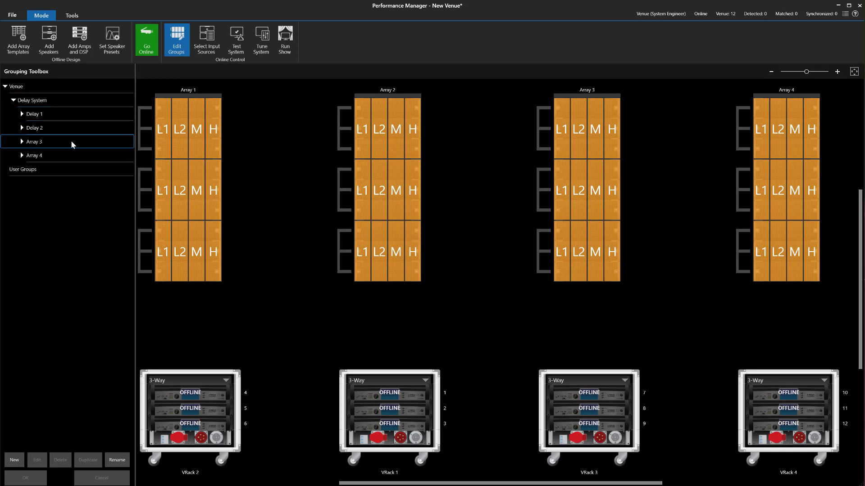
# Rename the Array 3 group as Delay 3 and the Array 4 group as Delay 4.
pyautogui.click(72, 142)
pyautogui.press('F2')
pyautogui.write('Delay 3')
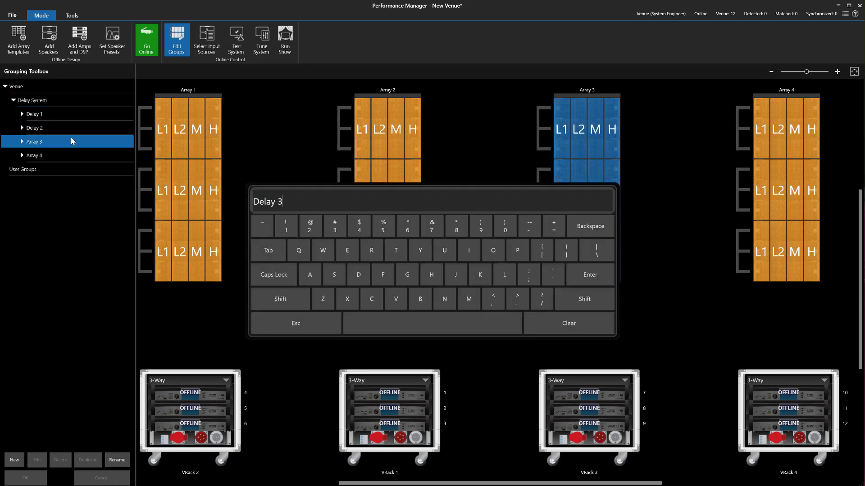
pyautogui.press('Return')
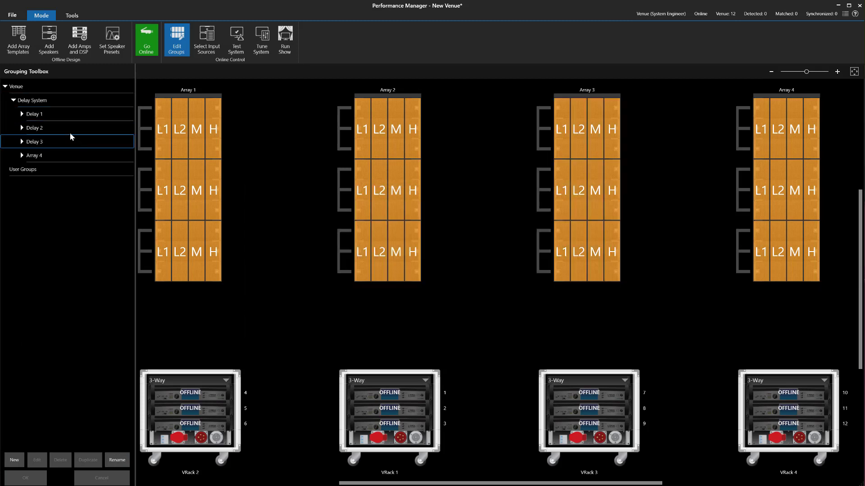
pyautogui.click(72, 157)
pyautogui.press('F2')
pyautogui.write('Delay 4')
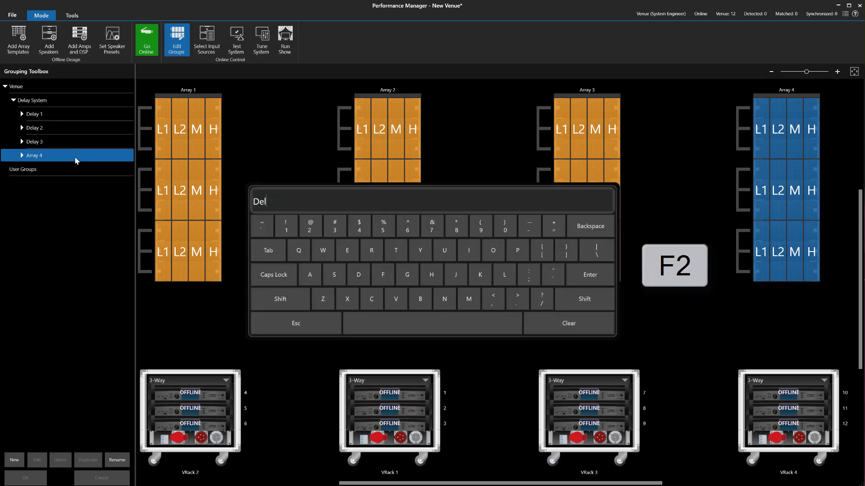
pyautogui.press('Return')
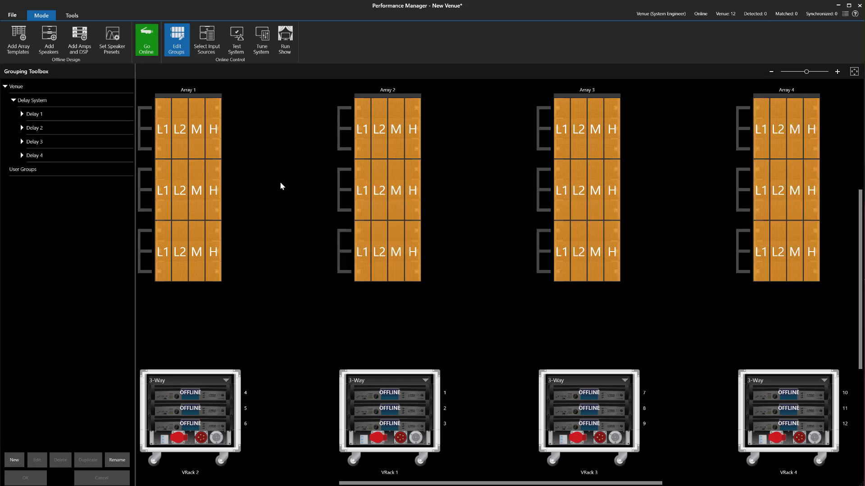
# Check which speakers belong to the Delay System group, then clear the selection.
pyautogui.click(122, 105)
pyautogui.click(116, 114)
pyautogui.click(118, 103)
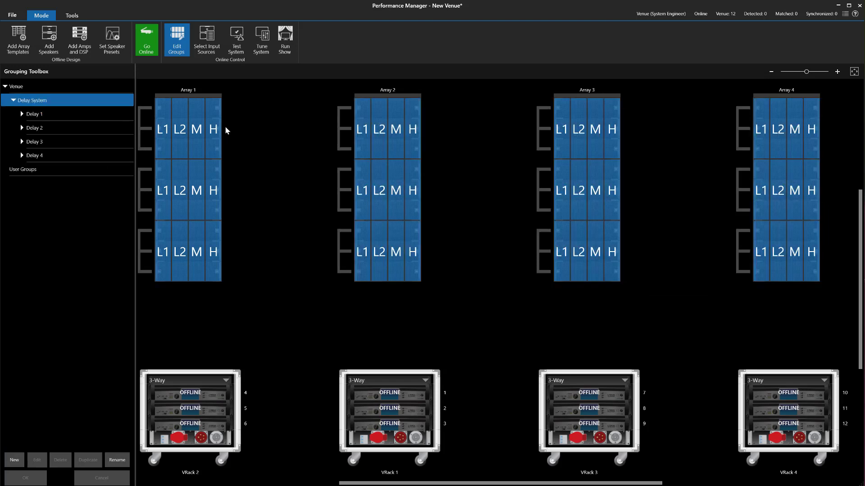
pyautogui.click(297, 151)
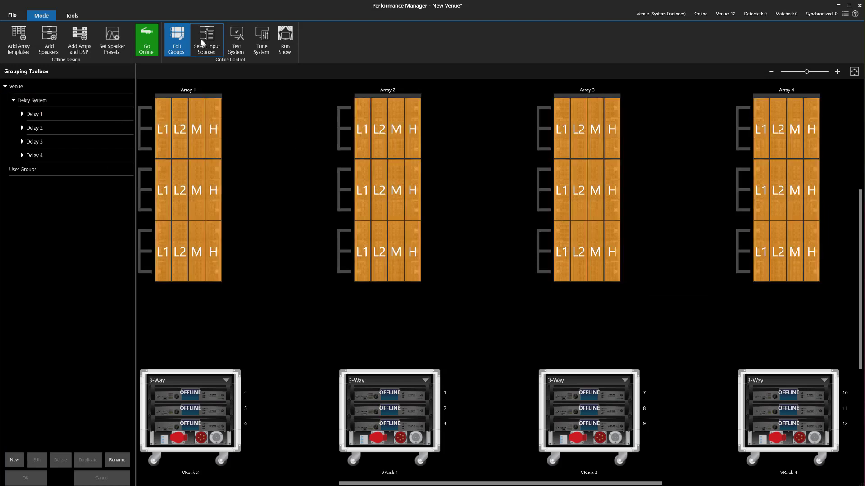
# In the array input sources, set Array 1's medium priority to None and its high priority to Analog Input 1.
pyautogui.click(202, 43)
pyautogui.click(99, 188)
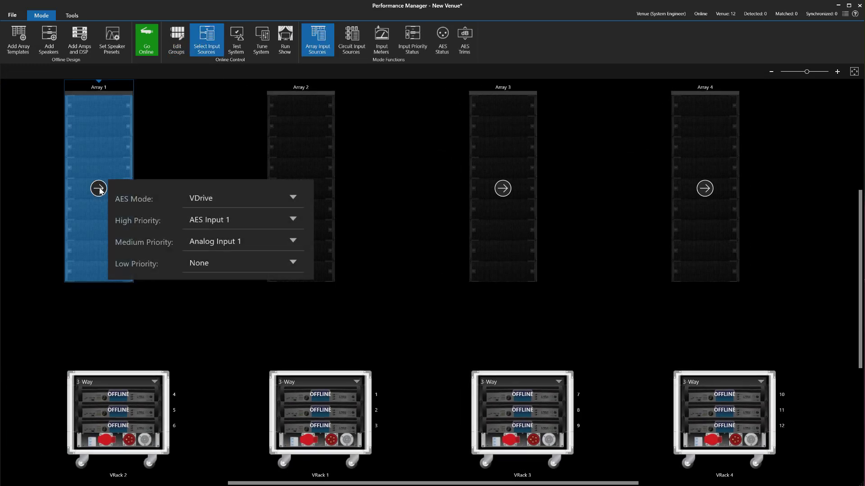
pyautogui.click(215, 240)
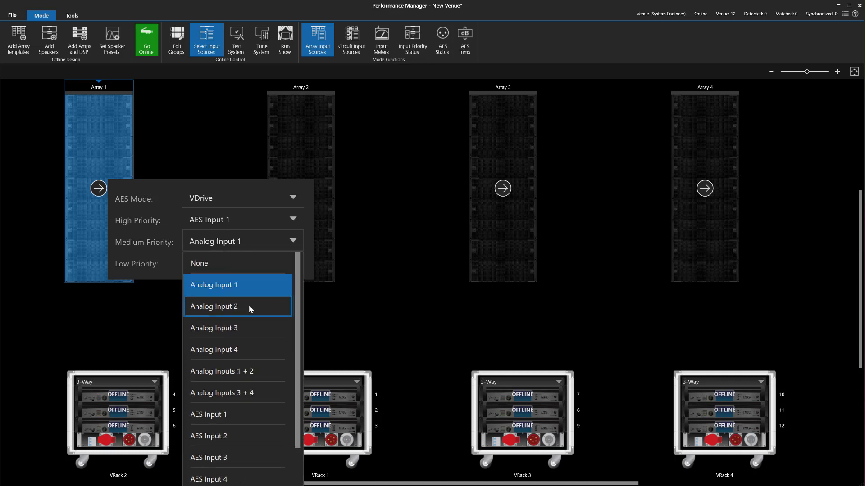
pyautogui.click(244, 271)
pyautogui.click(213, 222)
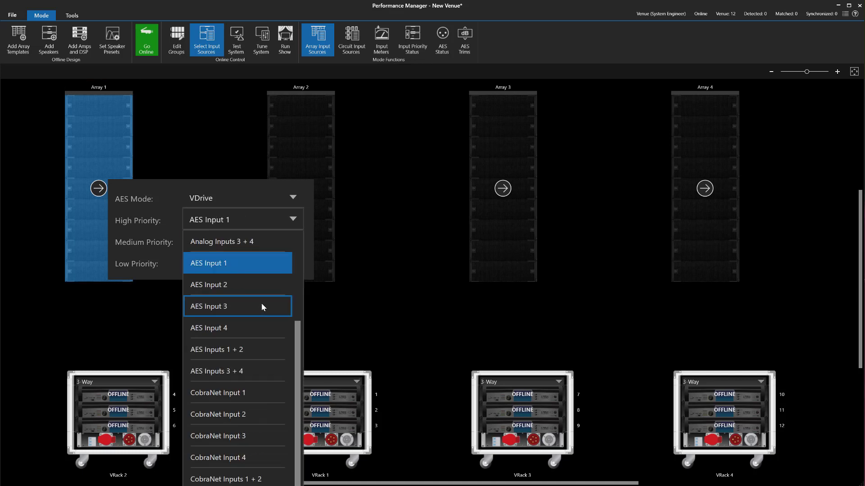
pyautogui.scroll(2, 253, 288)
pyautogui.click(243, 263)
pyautogui.click(367, 254)
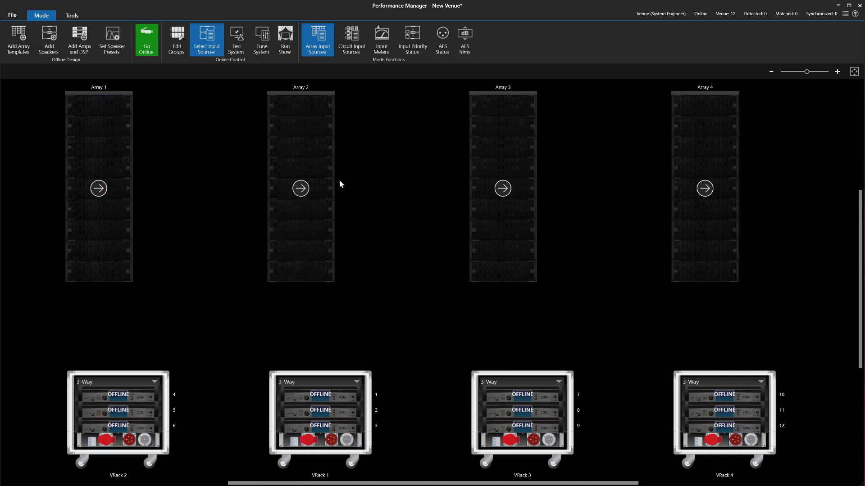
# Check the input source priorities of Array 2 and Array 3.
pyautogui.click(296, 187)
pyautogui.click(407, 130)
pyautogui.click(502, 187)
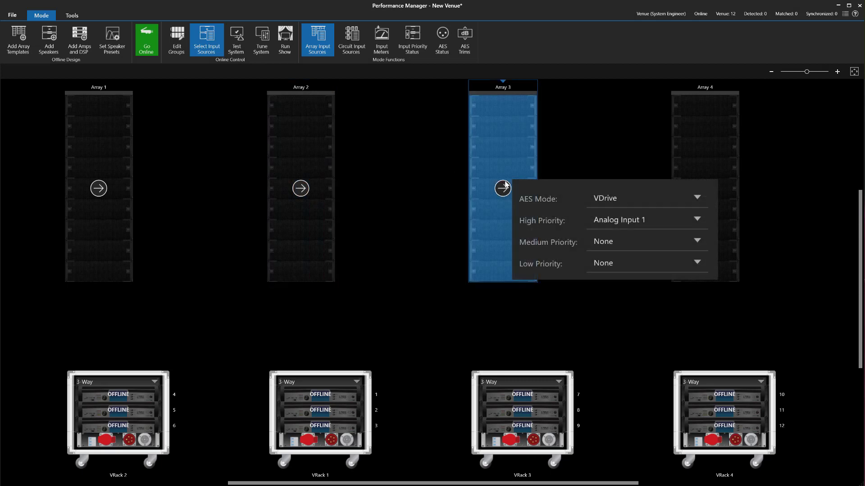
pyautogui.click(643, 126)
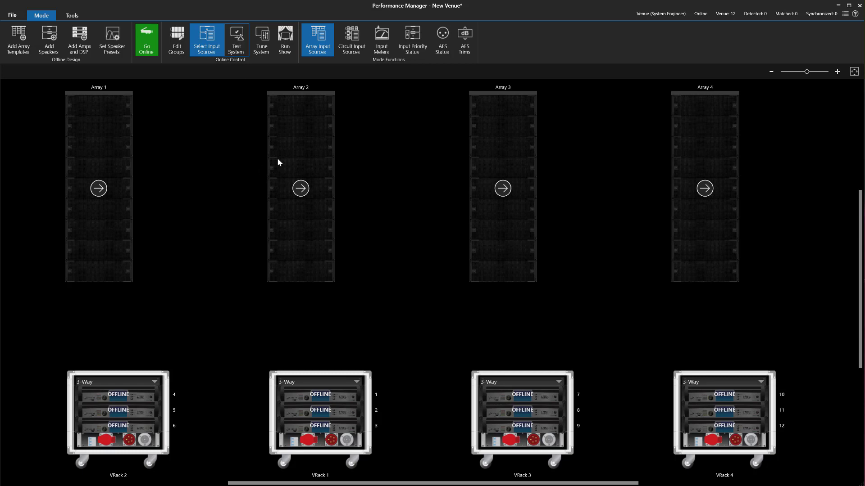
# Add two group EQ cuts to the Delay System while tuning: about 459 Hz at -9.4 dB and about 709 Hz at -4.6 dB.
pyautogui.click(261, 40)
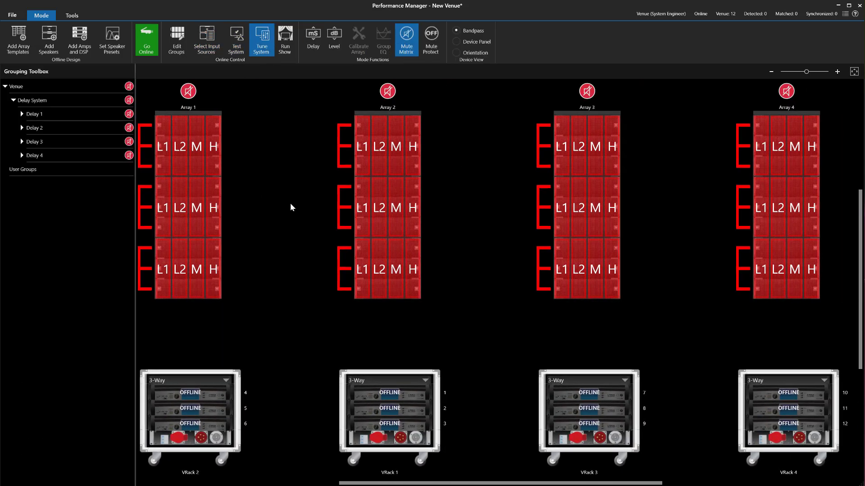
pyautogui.click(62, 103)
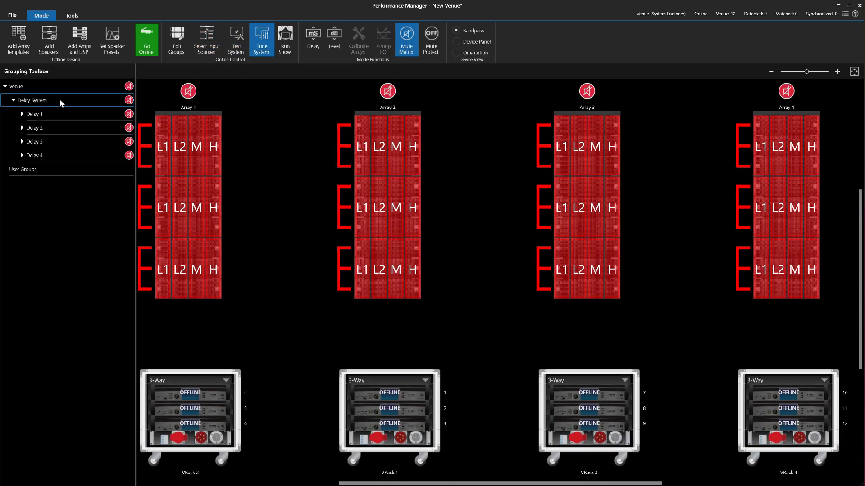
pyautogui.click(383, 40)
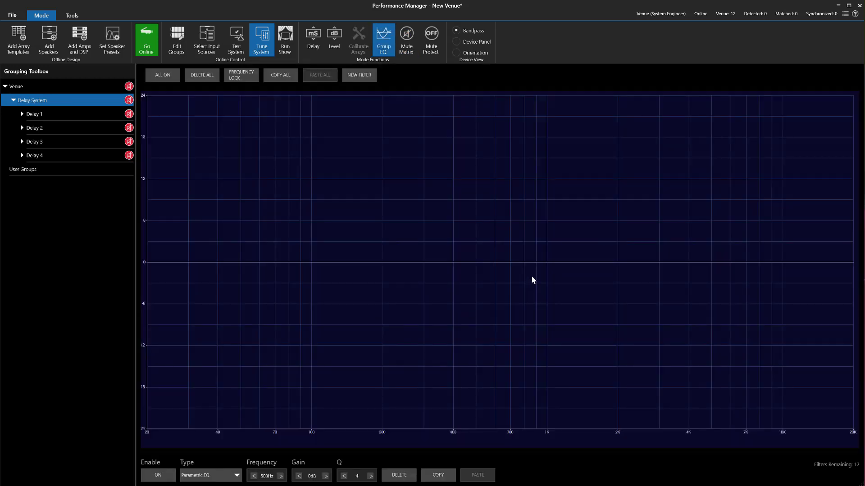
pyautogui.moveTo(523, 264); pyautogui.dragTo(469, 328)
pyautogui.moveTo(592, 262); pyautogui.dragTo(511, 295)
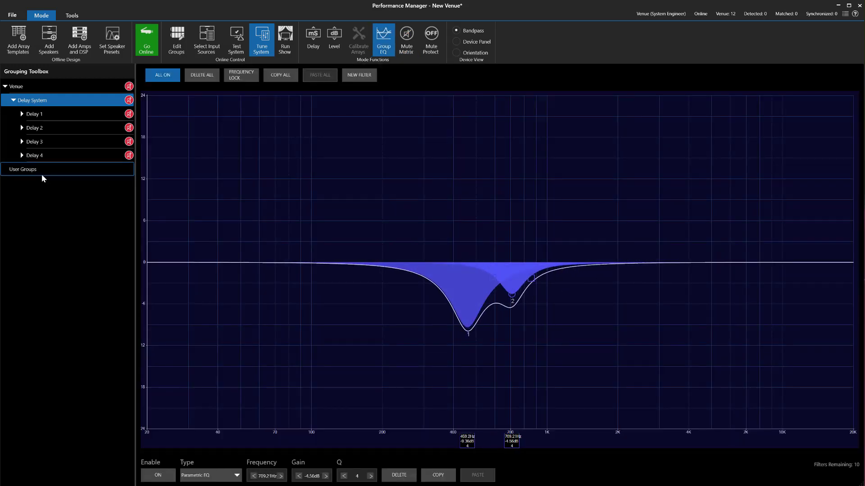
# Add an EQ cut of about 2 kHz at -2.6 dB to Delay 1 and one of about 5.4 kHz at -2.4 dB to Delay 2.
pyautogui.click(51, 115)
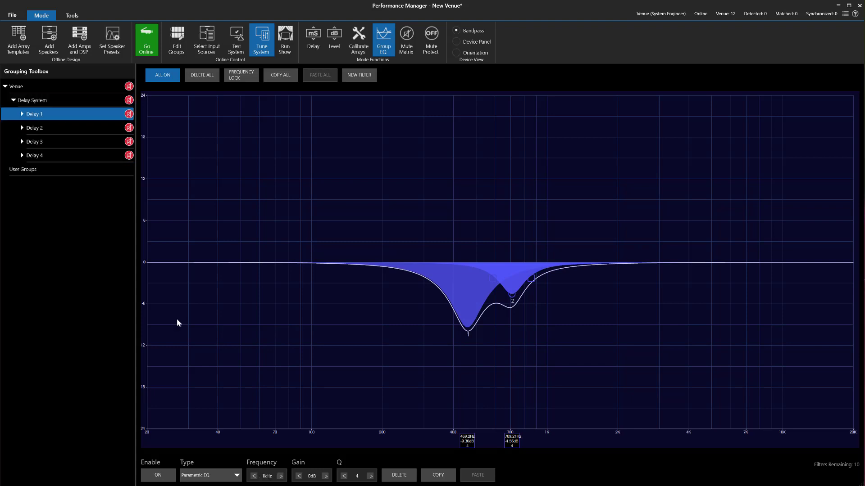
pyautogui.click(54, 129)
pyautogui.click(62, 115)
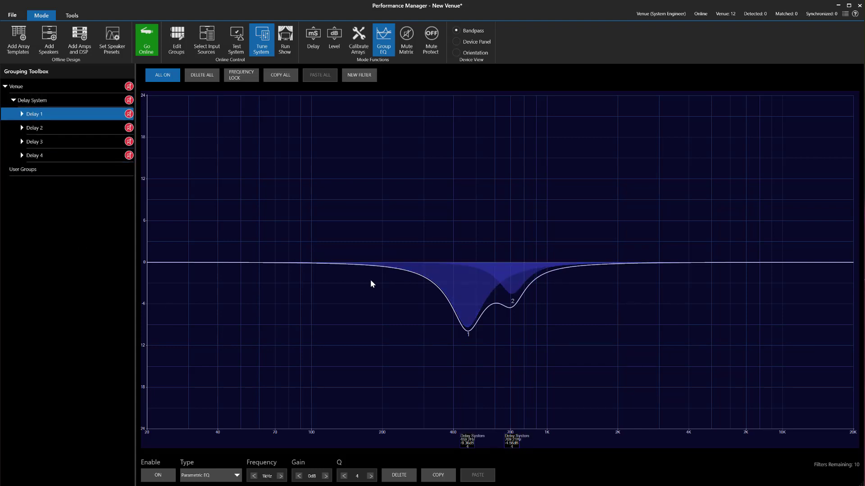
pyautogui.moveTo(613, 263); pyautogui.dragTo(619, 286)
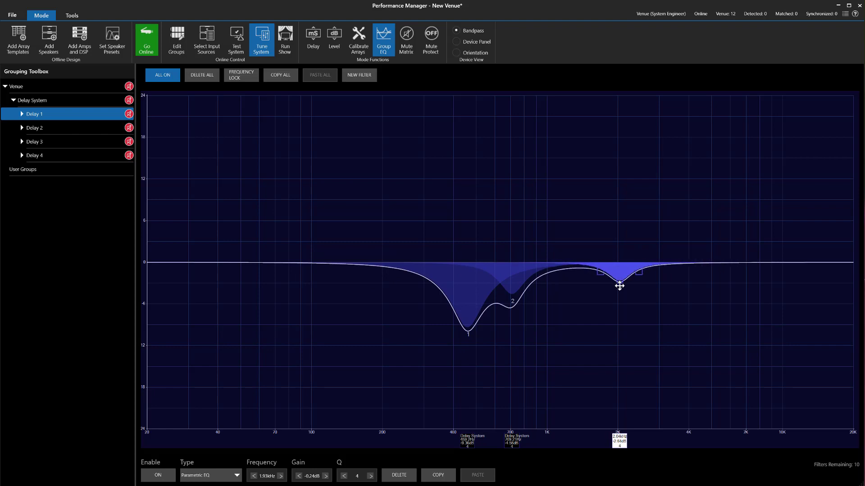
pyautogui.click(73, 129)
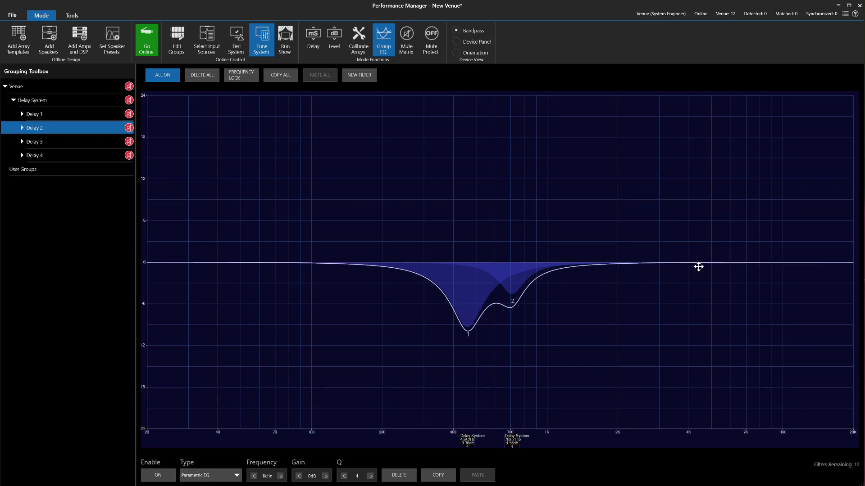
pyautogui.moveTo(698, 268); pyautogui.dragTo(719, 280)
# Compare the group EQ curves of the Delay System, Delay 1, Delay 2 and Delay 3.
pyautogui.click(60, 100)
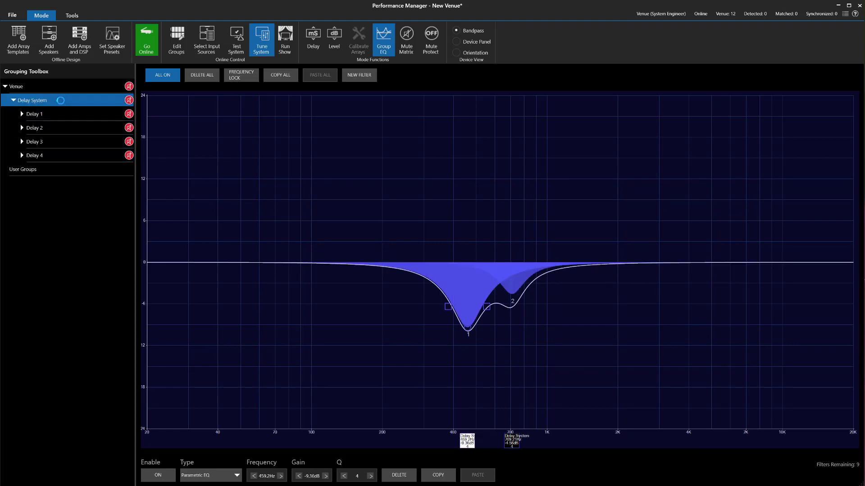
pyautogui.click(70, 116)
pyautogui.click(73, 130)
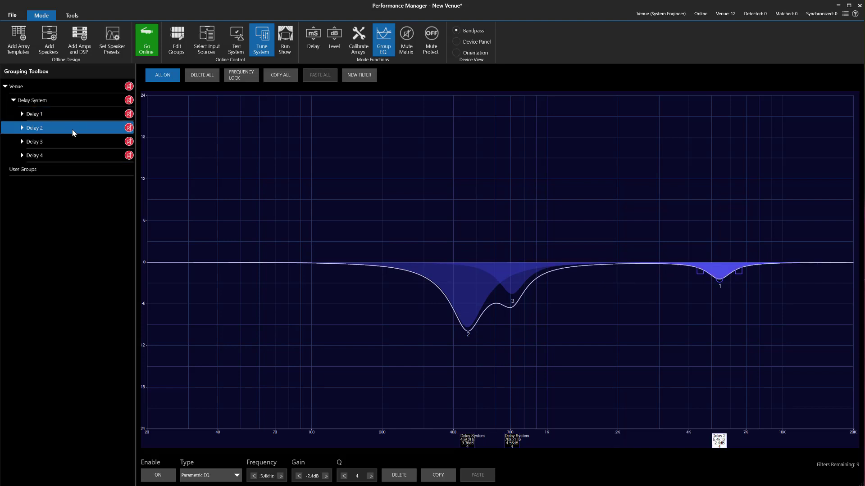
pyautogui.click(69, 142)
pyautogui.click(61, 95)
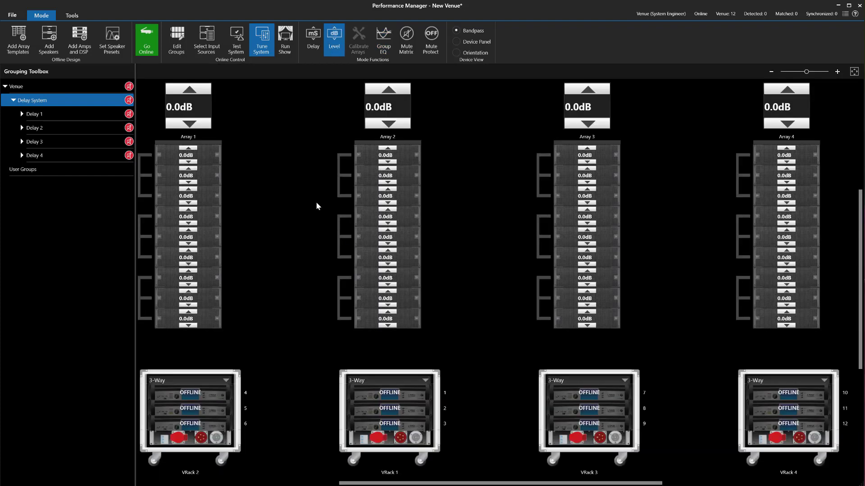
# Lower the overall levels of Array 1 and Array 2 and return both to 0.0 dB.
pyautogui.click(208, 123)
pyautogui.click(202, 90)
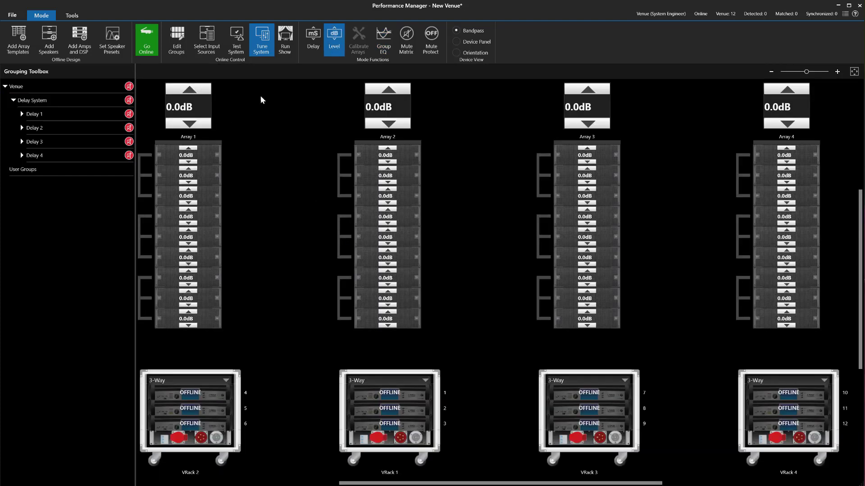
pyautogui.click(399, 125)
pyautogui.click(401, 91)
# Set the level of the lowest three-speaker circuit in Array 2 to -3 dB.
pyautogui.scroll(3, 401, 323)
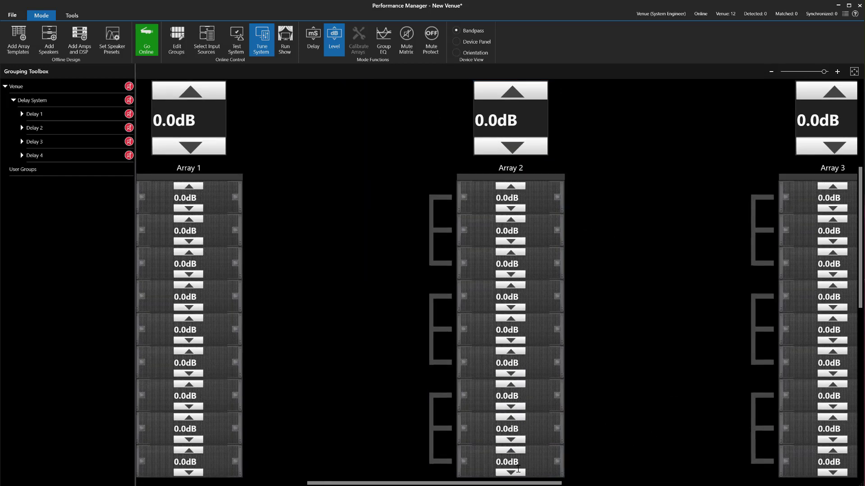
pyautogui.click(518, 470)
pyautogui.click(444, 321)
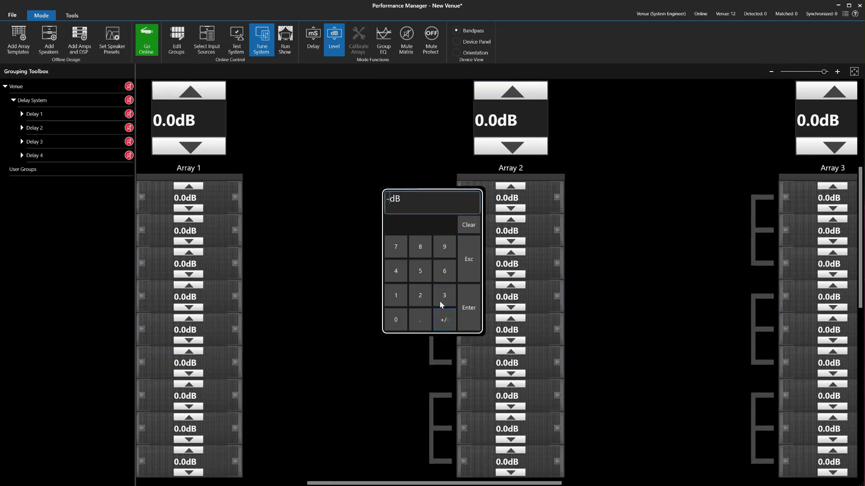
pyautogui.click(444, 296)
pyautogui.click(468, 308)
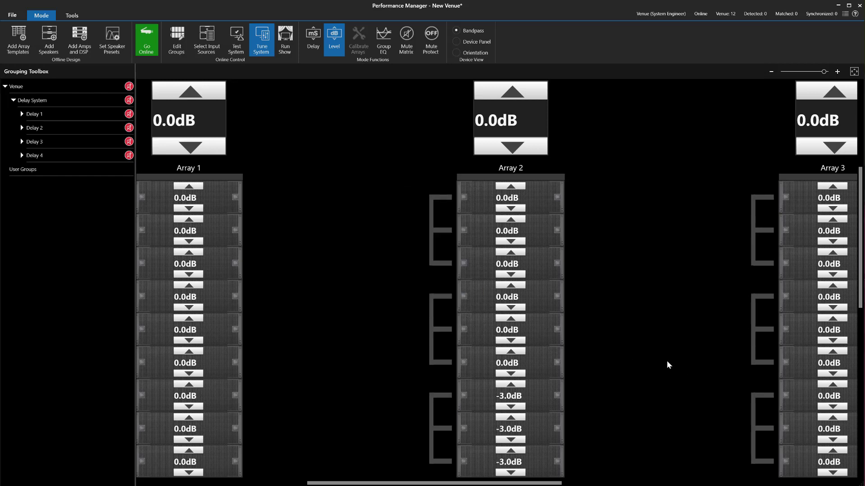
# Raise the delay of Array 1 to 2.50 ms and of Array 2 to 1.00 ms.
pyautogui.scroll(-3, 668, 365)
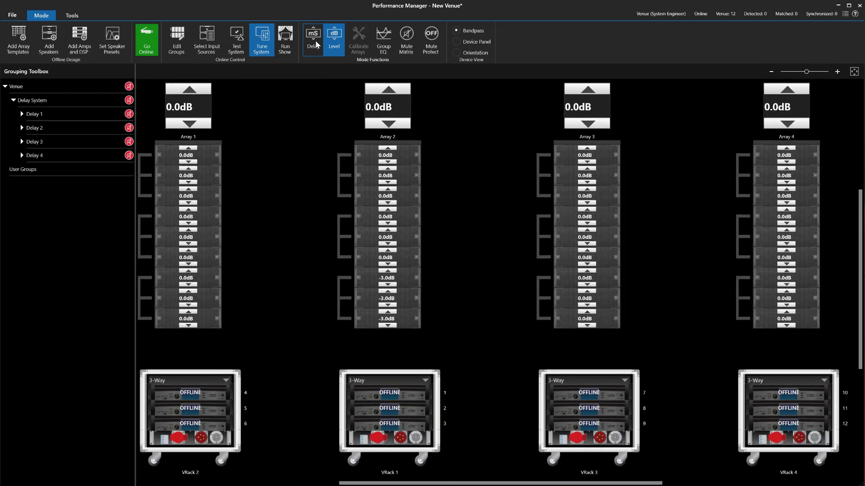
pyautogui.click(314, 43)
pyautogui.click(200, 90)
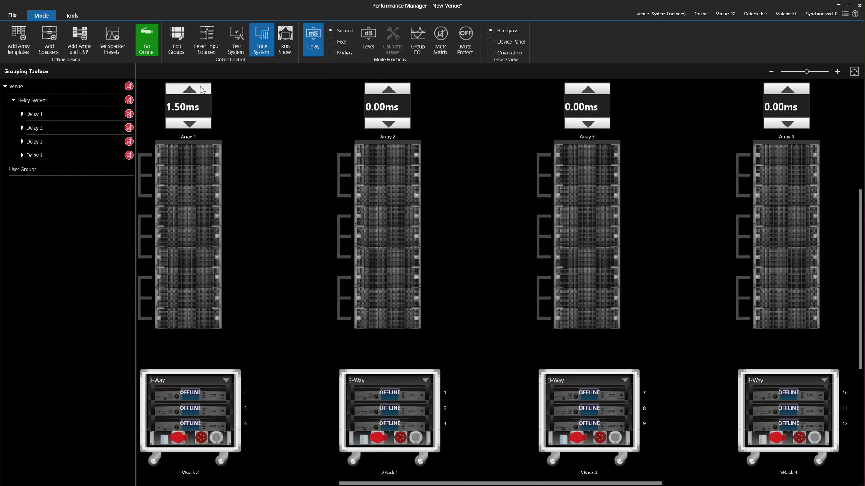
pyautogui.click(201, 90)
pyautogui.click(396, 93)
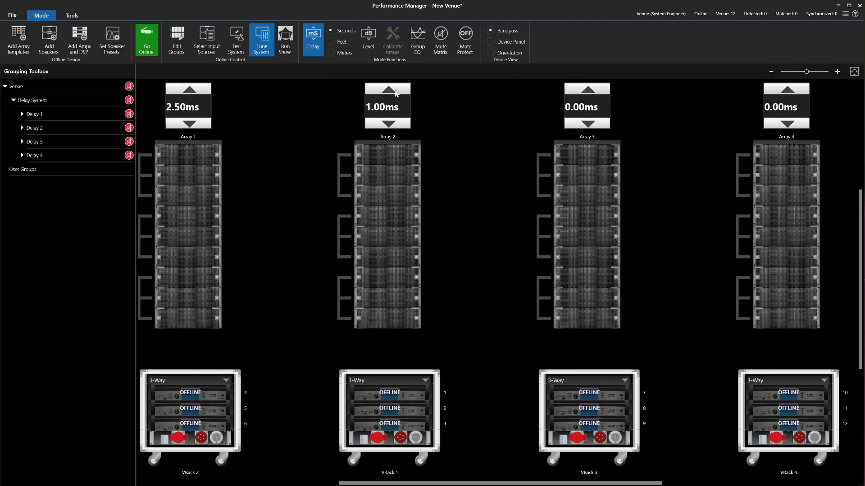
# Reset the delays of Array 1 and Array 2 to 0 ms.
pyautogui.click(172, 107)
pyautogui.write('0')
pyautogui.press('Return')
pyautogui.click(397, 107)
pyautogui.write('0')
pyautogui.press('Return')
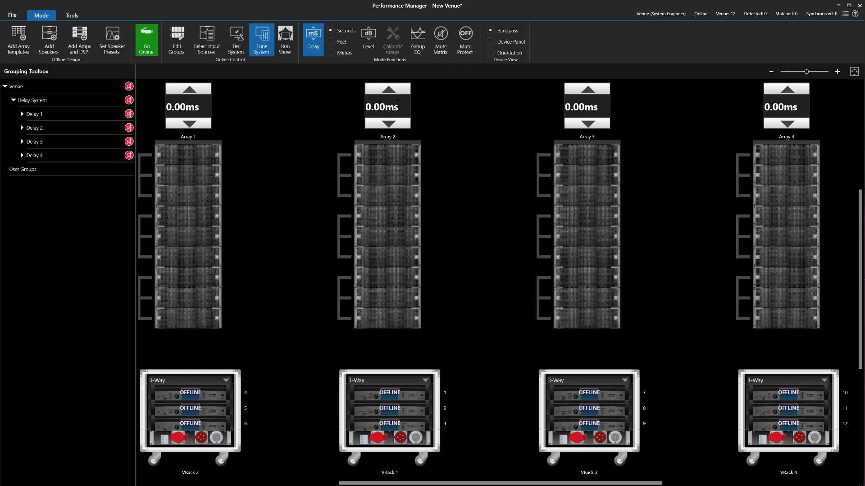